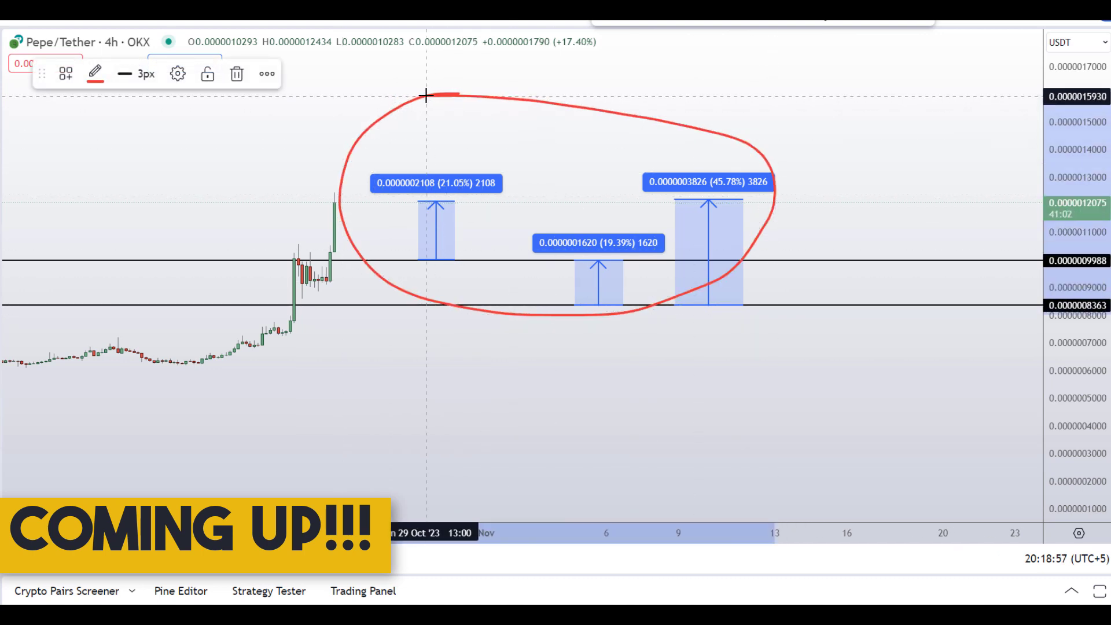
{"action": "mouse_move", "coordinate": [755, 171]}
{"action": "left_mouse_down"}
{"action": "mouse_move", "coordinate": [717, 194]}
{"action": "mouse_move", "coordinate": [695, 152]}
{"action": "left_mouse_up"}
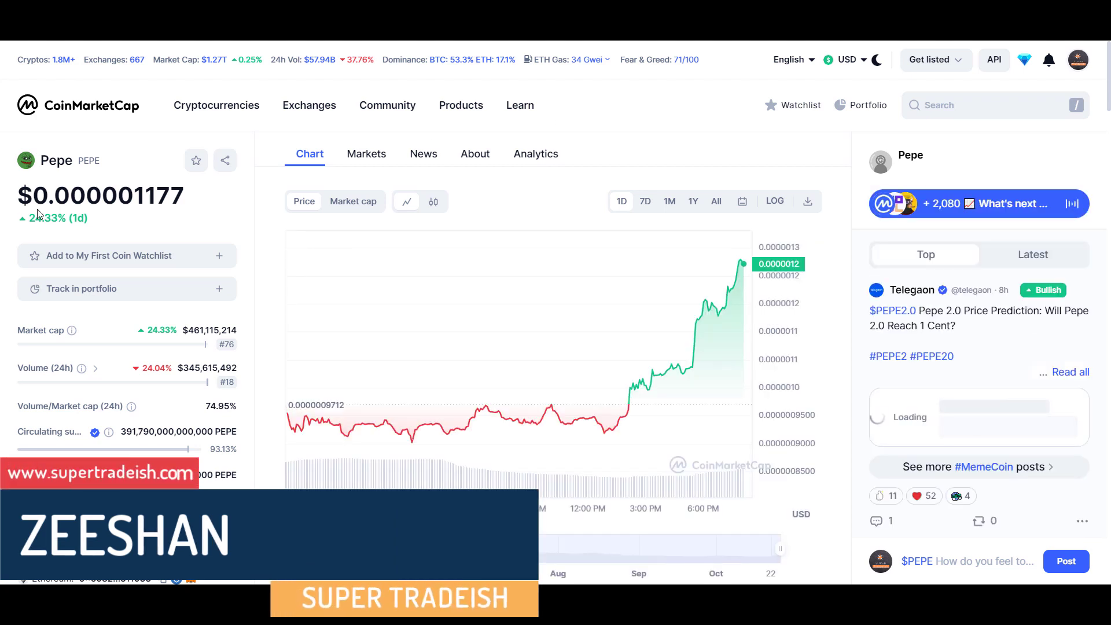
{"action": "left_click_drag", "start_coordinate": [44, 161], "coordinate": [85, 164]}
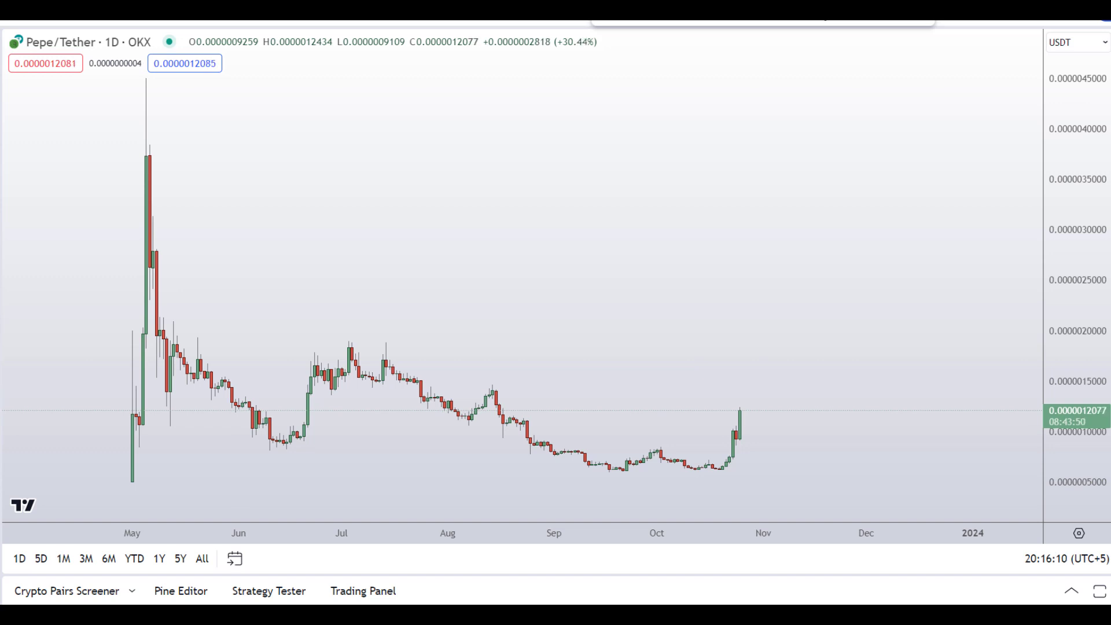
{"action": "scroll", "coordinate": [699, 379], "scroll_direction": "up", "scroll_amount": 3}
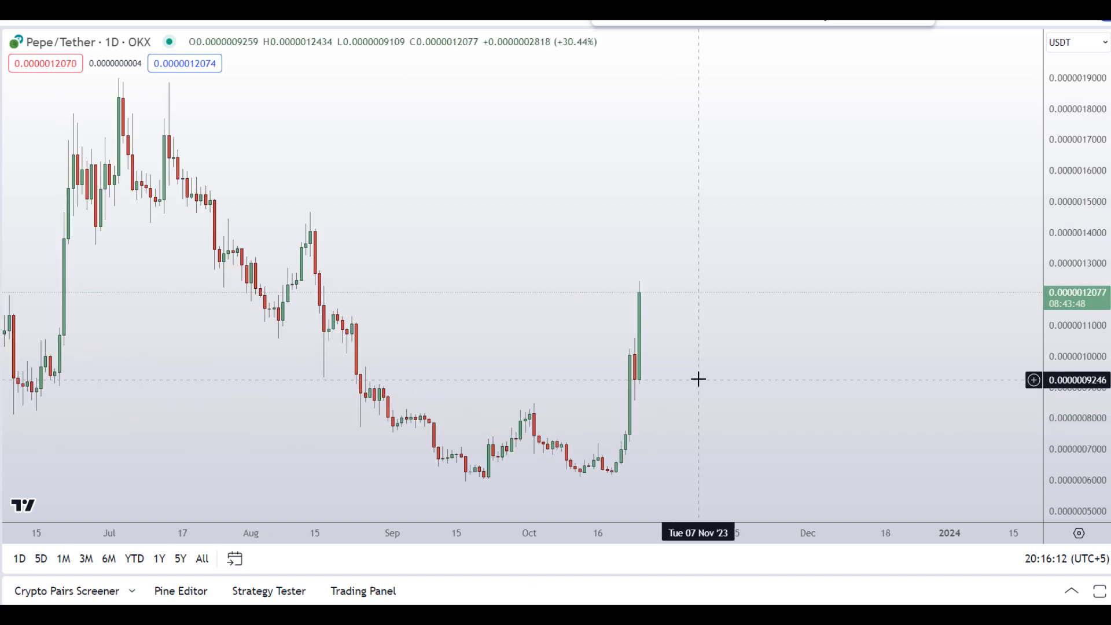
{"action": "scroll", "coordinate": [699, 379], "scroll_direction": "down", "scroll_amount": 3}
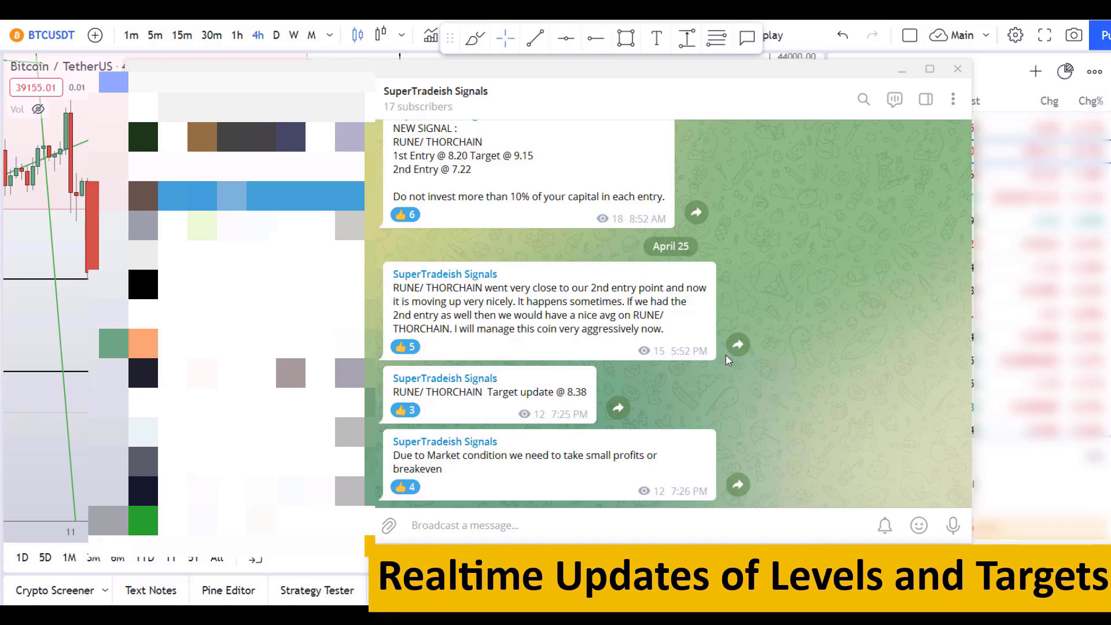
{"action": "scroll", "coordinate": [727, 359], "scroll_direction": "up", "scroll_amount": 10}
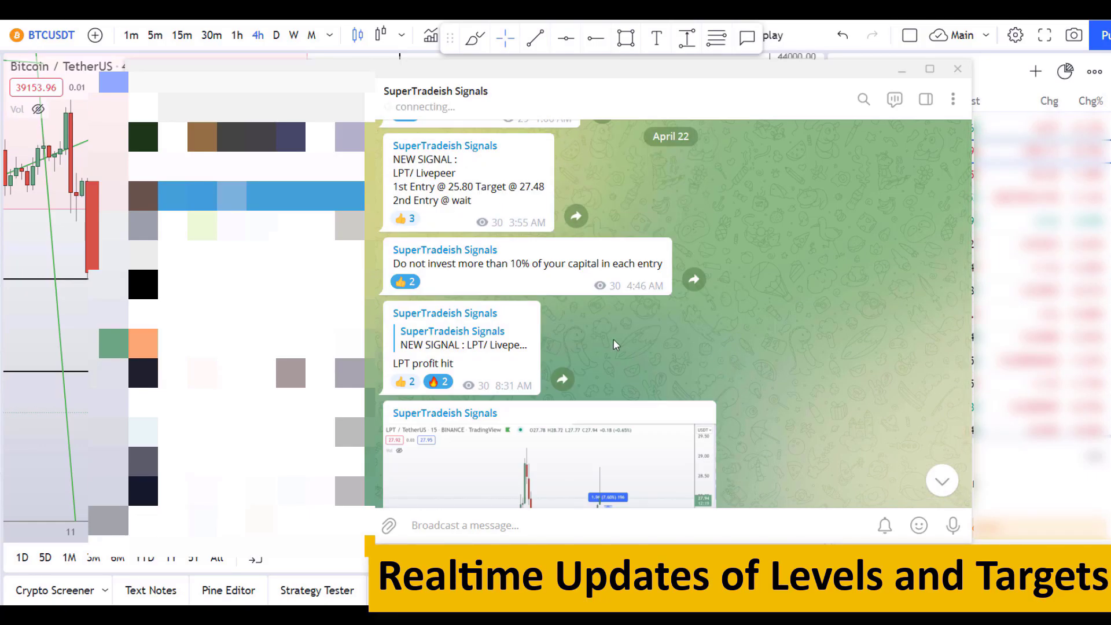
Read through the entry and target posts from April 22 to 25 in the SuperTradeish Signals channel.
{"action": "scroll", "coordinate": [595, 199], "scroll_direction": "down", "scroll_amount": 2}
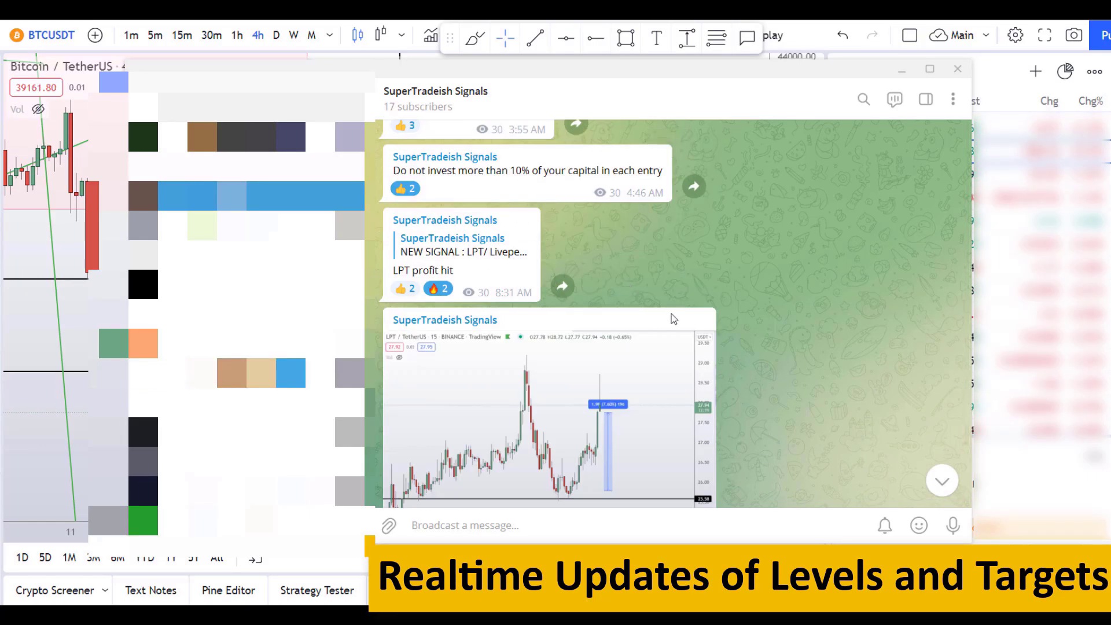
{"action": "scroll", "coordinate": [673, 319], "scroll_direction": "down", "scroll_amount": 3}
{"action": "scroll", "coordinate": [773, 313], "scroll_direction": "down", "scroll_amount": 6}
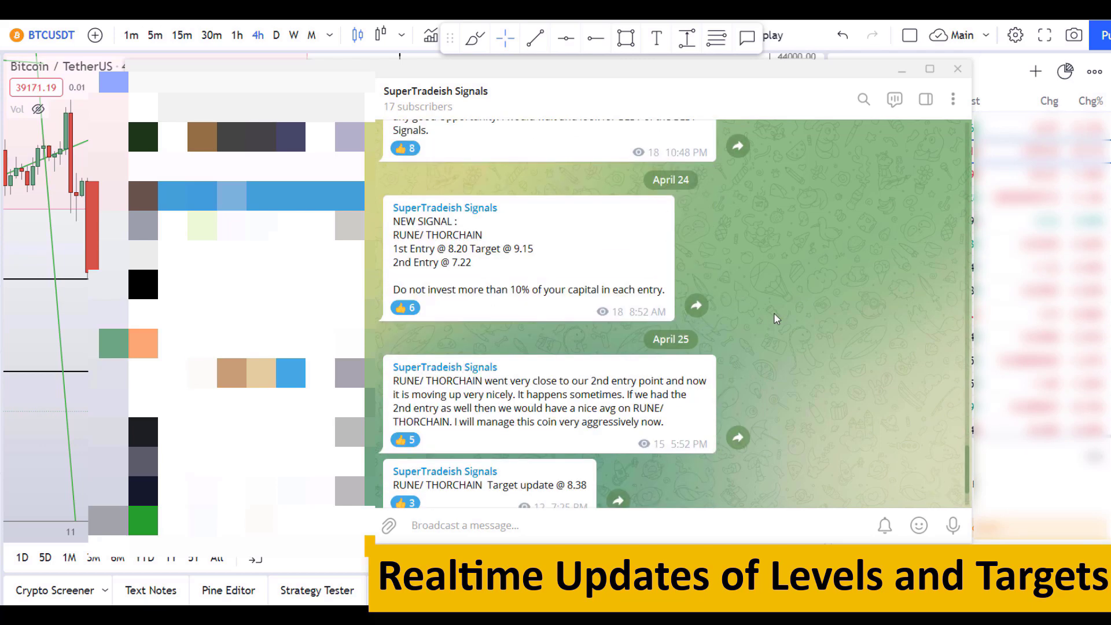
{"action": "scroll", "coordinate": [774, 314], "scroll_direction": "down", "scroll_amount": 2}
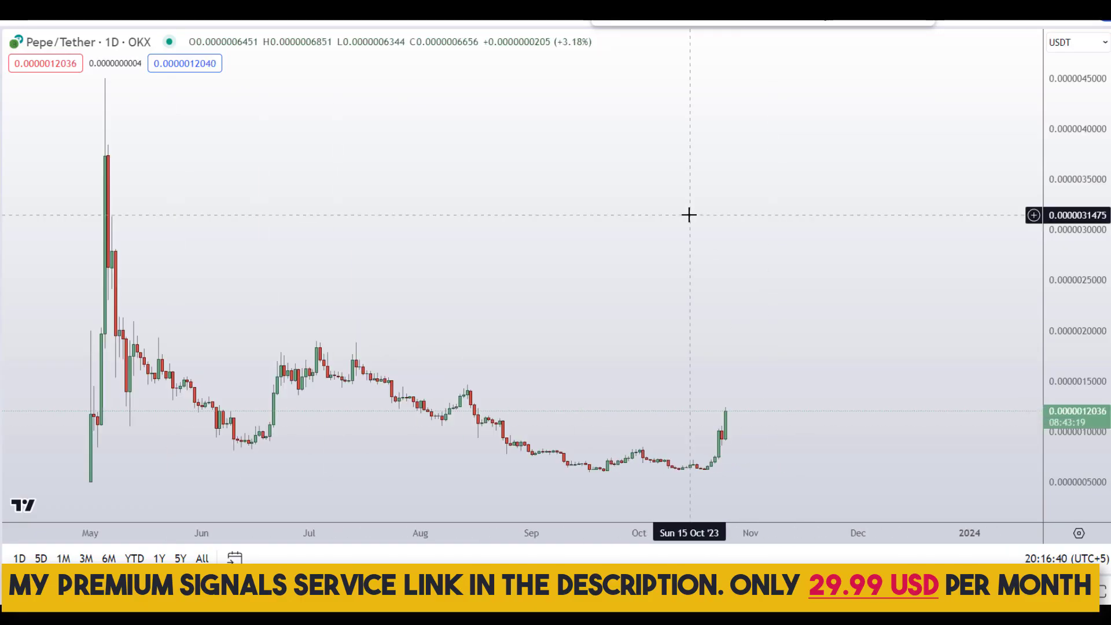
Sketch the price path from the May peak through the autumn base into a November rise on the daily Pepe/Tether chart, and undo the strokes.
{"action": "left_click", "coordinate": [630, 23]}
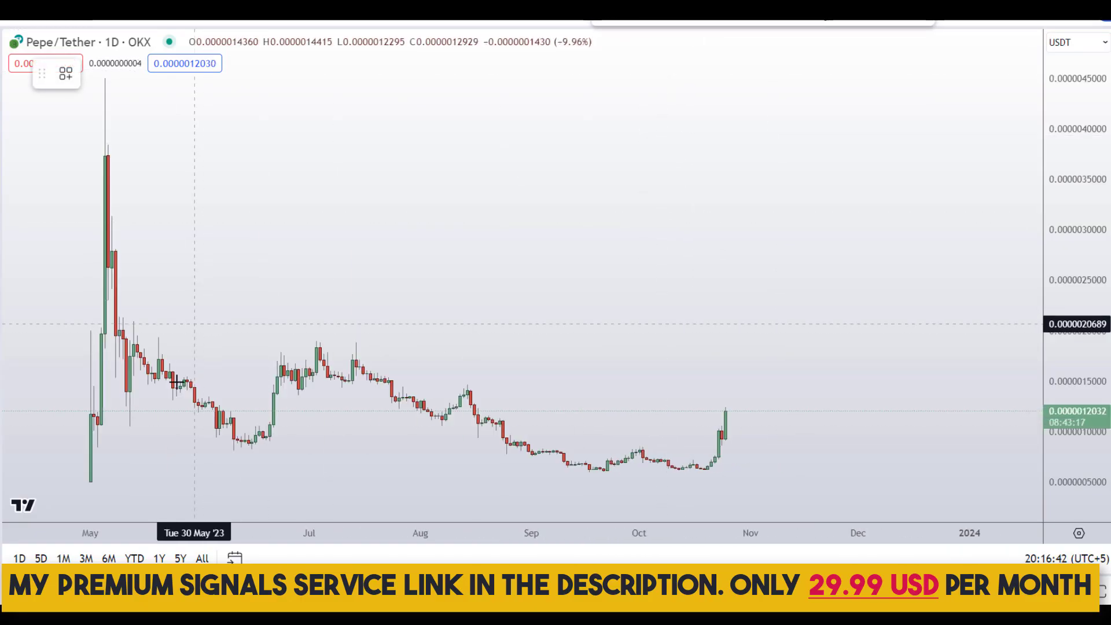
{"action": "mouse_move", "coordinate": [86, 440]}
{"action": "left_mouse_down"}
{"action": "mouse_move", "coordinate": [110, 345]}
{"action": "mouse_move", "coordinate": [163, 293]}
{"action": "mouse_move", "coordinate": [664, 489]}
{"action": "mouse_move", "coordinate": [652, 476]}
{"action": "mouse_move", "coordinate": [726, 463]}
{"action": "mouse_move", "coordinate": [152, 463]}
{"action": "mouse_move", "coordinate": [694, 461]}
{"action": "mouse_move", "coordinate": [748, 433]}
{"action": "mouse_move", "coordinate": [790, 364]}
{"action": "left_mouse_up"}
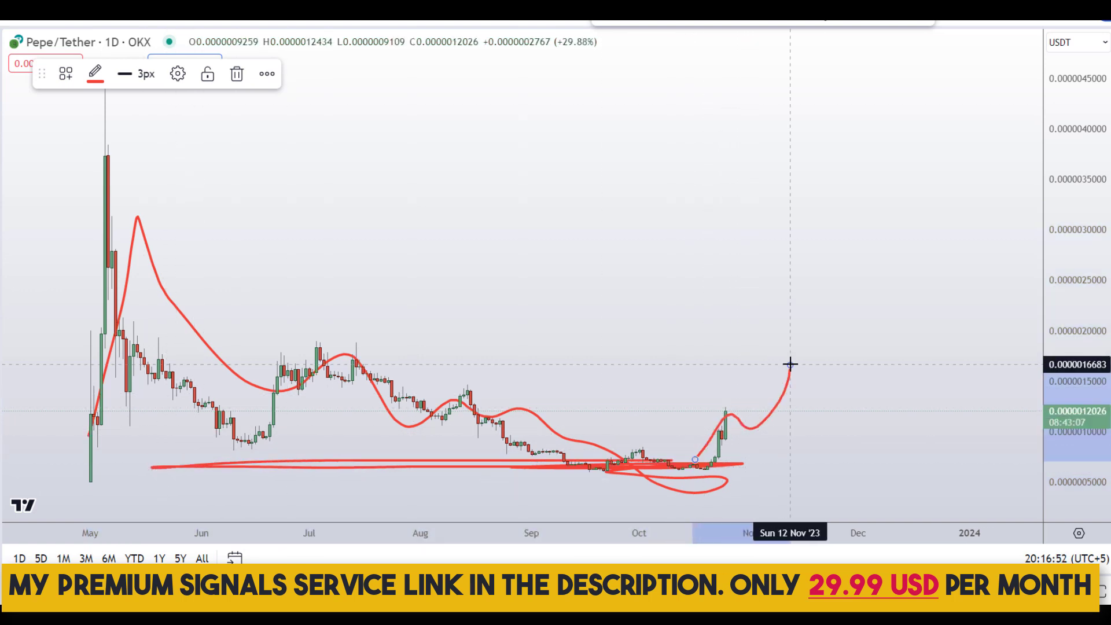
{"action": "key", "text": "ctrl+z"}
{"action": "key", "text": "ctrl+z"}
{"action": "key", "text": "ctrl+z"}
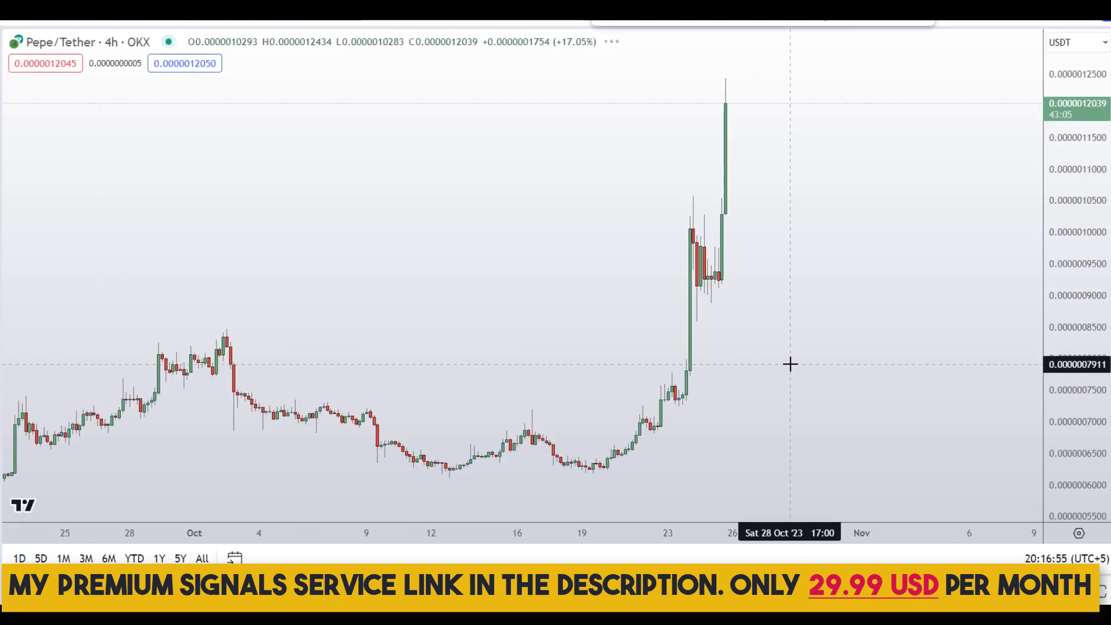
Return the chart to the daily timeframe and add a horizontal line at 0.0000008363.
{"action": "left_click", "coordinate": [272, 18]}
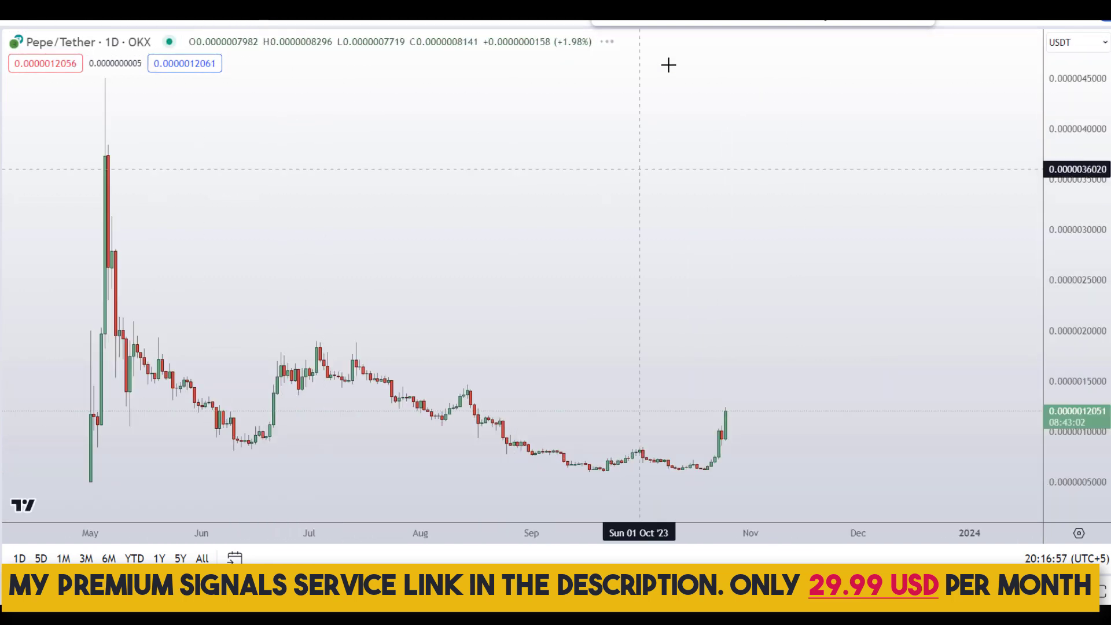
{"action": "left_click", "coordinate": [709, 22]}
{"action": "key", "text": "alt+h"}
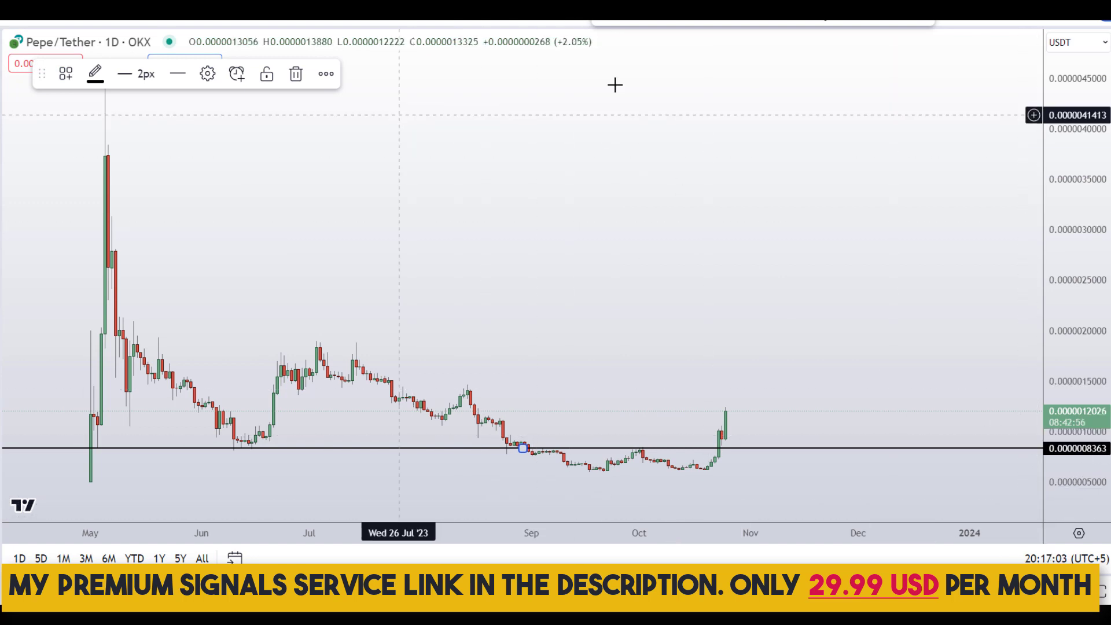
Circle the June, September and October reactions around the horizontal line, sketch a pullback and rise beside the latest candles, and undo the strokes.
{"action": "left_click", "coordinate": [657, 22]}
{"action": "mouse_move", "coordinate": [220, 436]}
{"action": "left_mouse_down"}
{"action": "mouse_move", "coordinate": [288, 457]}
{"action": "mouse_move", "coordinate": [254, 434]}
{"action": "left_mouse_up"}
{"action": "mouse_move", "coordinate": [554, 436]}
{"action": "left_mouse_down"}
{"action": "mouse_move", "coordinate": [579, 447]}
{"action": "mouse_move", "coordinate": [543, 422]}
{"action": "left_mouse_up"}
{"action": "mouse_move", "coordinate": [657, 436]}
{"action": "left_mouse_down"}
{"action": "mouse_move", "coordinate": [633, 434]}
{"action": "mouse_move", "coordinate": [639, 425]}
{"action": "left_mouse_up"}
{"action": "mouse_move", "coordinate": [712, 453]}
{"action": "left_mouse_down"}
{"action": "mouse_move", "coordinate": [712, 434]}
{"action": "mouse_move", "coordinate": [735, 449]}
{"action": "mouse_move", "coordinate": [762, 385]}
{"action": "left_mouse_up"}
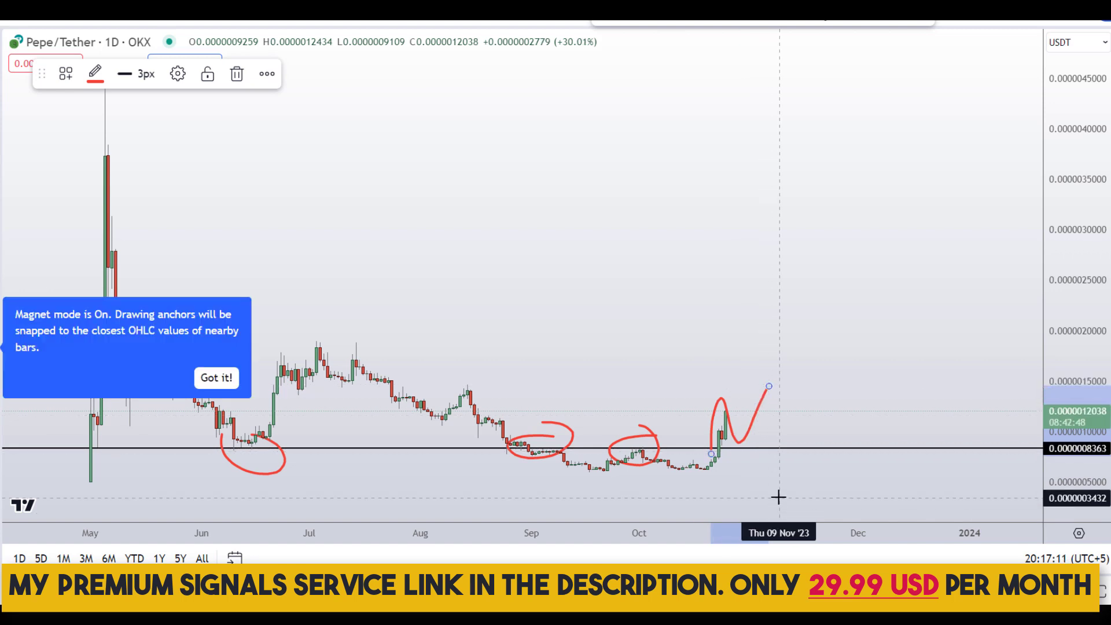
{"action": "key", "text": "ctrl+z"}
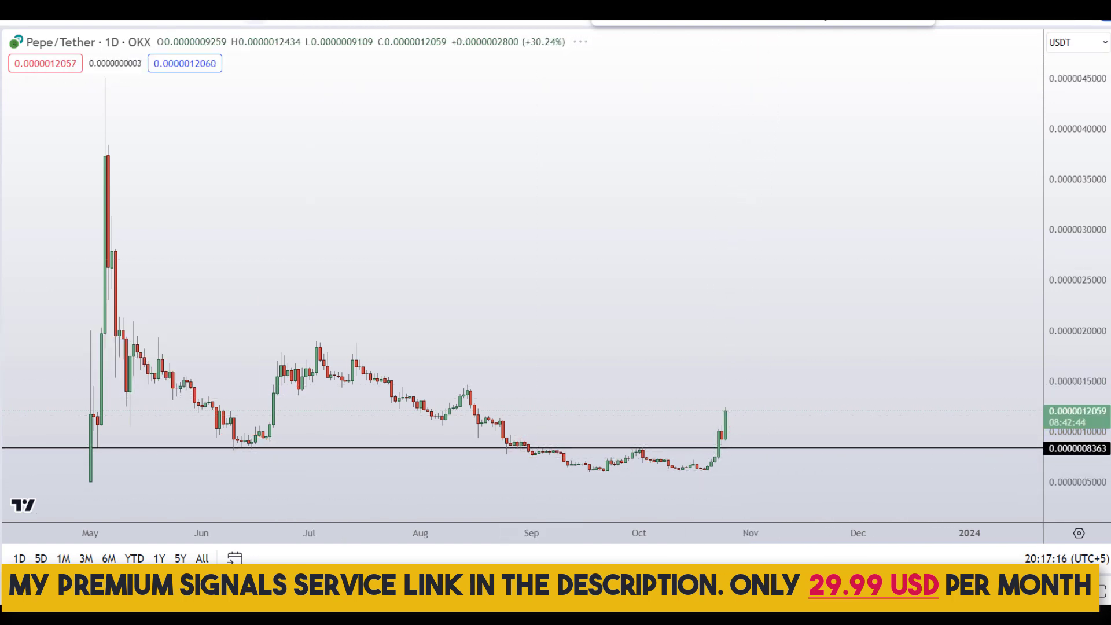
Switch the chart to the 4-hour timeframe and add a second horizontal line at 0.0000009988.
{"action": "left_click", "coordinate": [253, 13]}
{"action": "scroll", "coordinate": [331, 216], "scroll_direction": "up", "scroll_amount": 4}
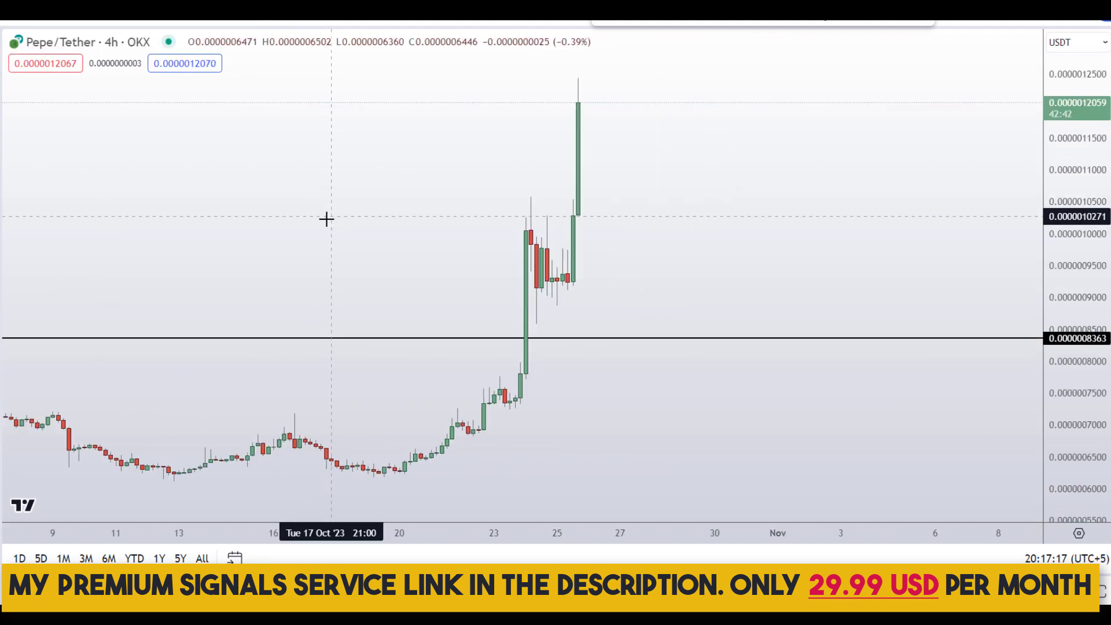
{"action": "scroll", "coordinate": [326, 218], "scroll_direction": "down", "scroll_amount": 3}
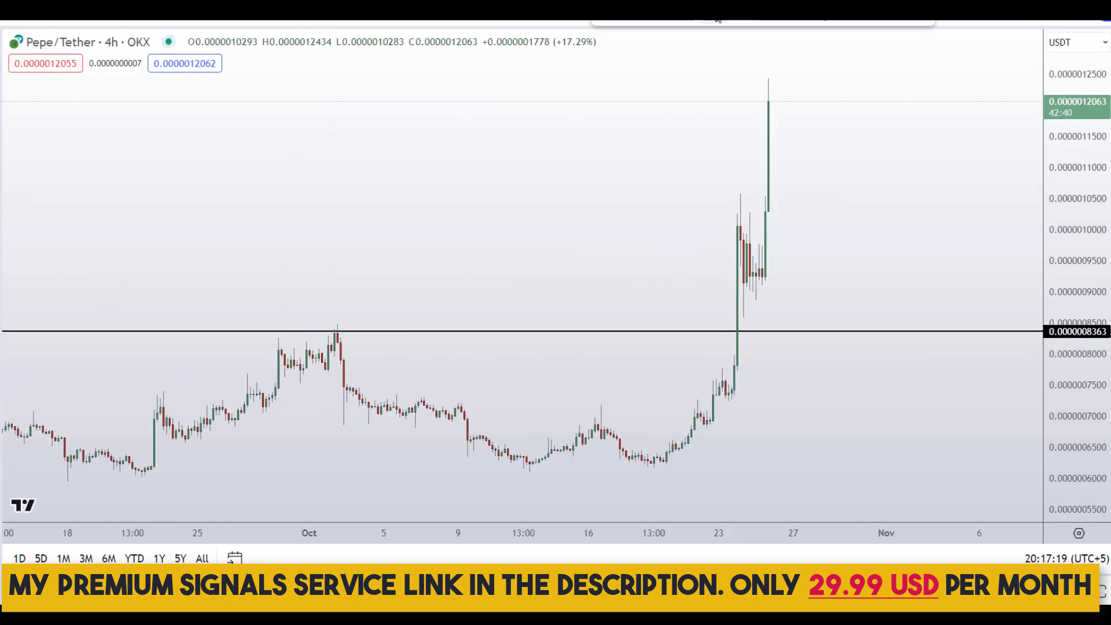
{"action": "key", "text": "alt+h"}
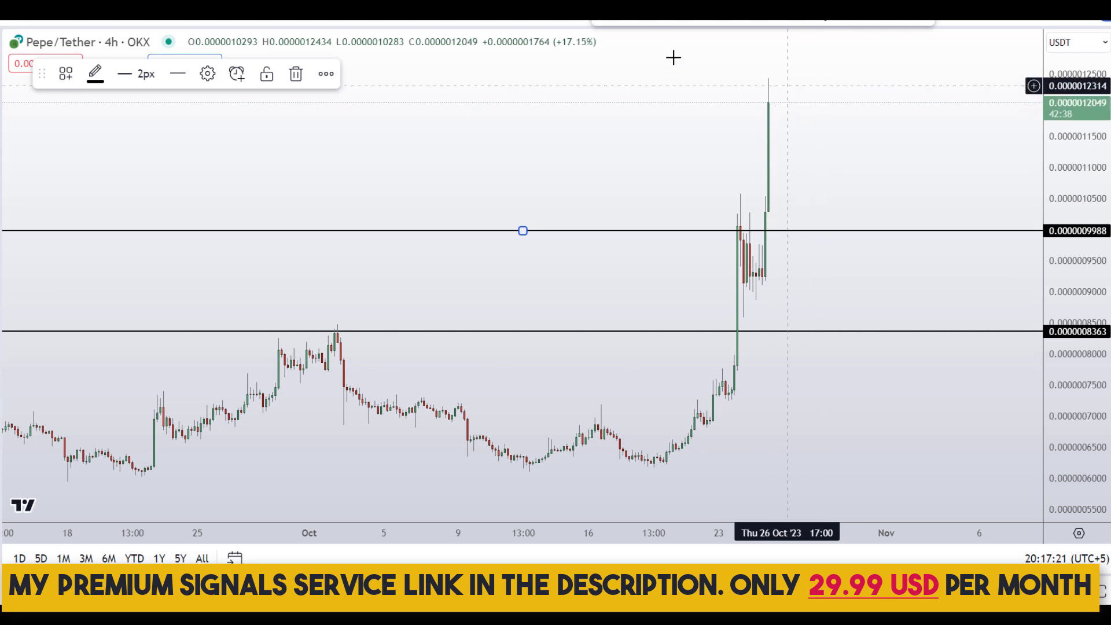
Sketch a pullback to the 0.0000009988 line with a rebound, circle the candles around that line, and undo the strokes.
{"action": "mouse_move", "coordinate": [767, 104]}
{"action": "left_mouse_down"}
{"action": "mouse_move", "coordinate": [829, 240]}
{"action": "mouse_move", "coordinate": [923, 89]}
{"action": "left_mouse_up"}
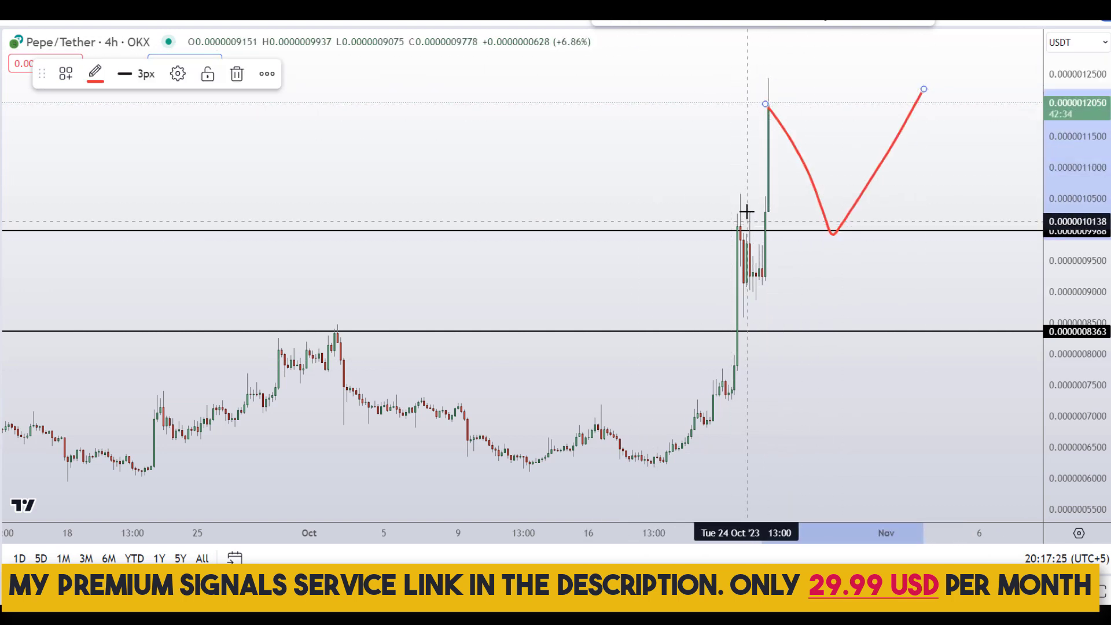
{"action": "mouse_move", "coordinate": [743, 210]}
{"action": "left_mouse_down"}
{"action": "mouse_move", "coordinate": [791, 238]}
{"action": "mouse_move", "coordinate": [742, 213]}
{"action": "left_mouse_up"}
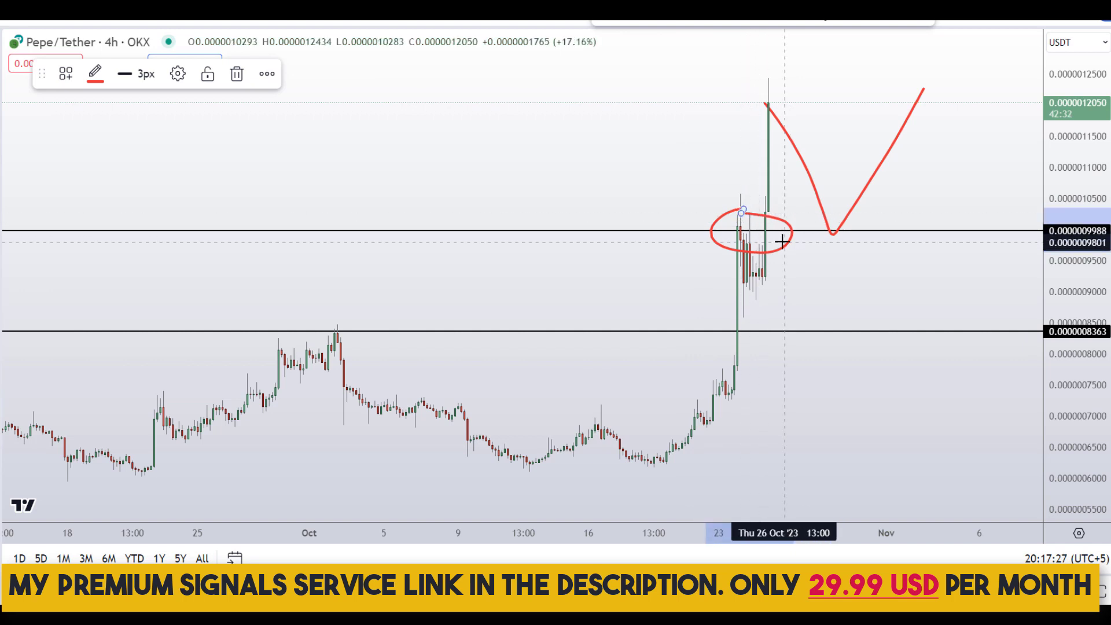
{"action": "key", "text": "ctrl+z"}
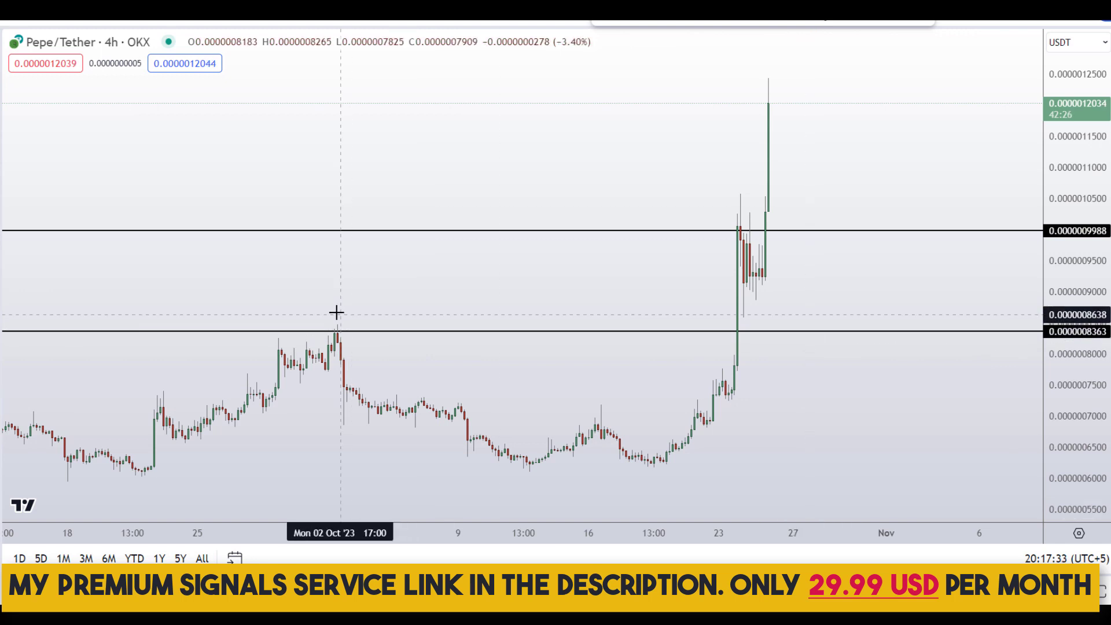
Circle the early October highs and the recent pullback near the 0.0000008363 line, and undo the strokes.
{"action": "mouse_move", "coordinate": [335, 311]}
{"action": "left_mouse_down"}
{"action": "mouse_move", "coordinate": [384, 365]}
{"action": "mouse_move", "coordinate": [426, 313]}
{"action": "mouse_move", "coordinate": [275, 306]}
{"action": "left_mouse_up"}
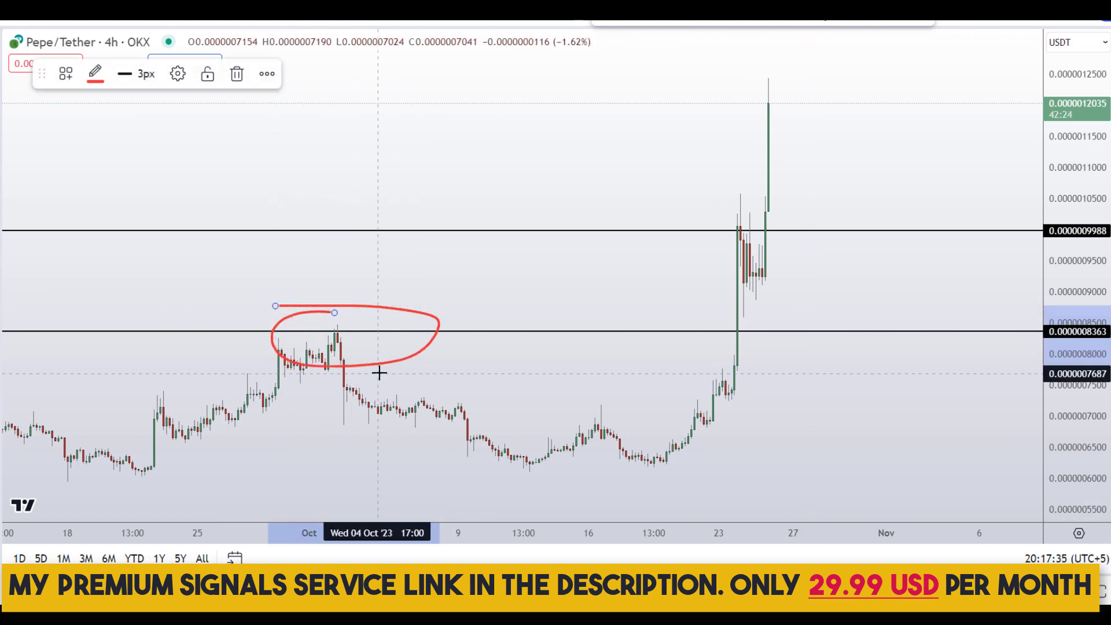
{"action": "mouse_move", "coordinate": [741, 288]}
{"action": "left_mouse_down"}
{"action": "mouse_move", "coordinate": [764, 276]}
{"action": "mouse_move", "coordinate": [752, 300]}
{"action": "left_mouse_up"}
{"action": "key", "text": "ctrl+z"}
Circle both horizontal levels in the empty area after the latest candles, undo the strokes, and repeat the marking and undoing once more.
{"action": "scroll", "coordinate": [752, 300], "scroll_direction": "up", "scroll_amount": 6}
{"action": "mouse_move", "coordinate": [718, 213]}
{"action": "left_mouse_down"}
{"action": "mouse_move", "coordinate": [660, 238]}
{"action": "mouse_move", "coordinate": [759, 230]}
{"action": "left_mouse_up"}
{"action": "mouse_move", "coordinate": [690, 303]}
{"action": "left_mouse_down"}
{"action": "mouse_move", "coordinate": [765, 341]}
{"action": "mouse_move", "coordinate": [683, 292]}
{"action": "left_mouse_up"}
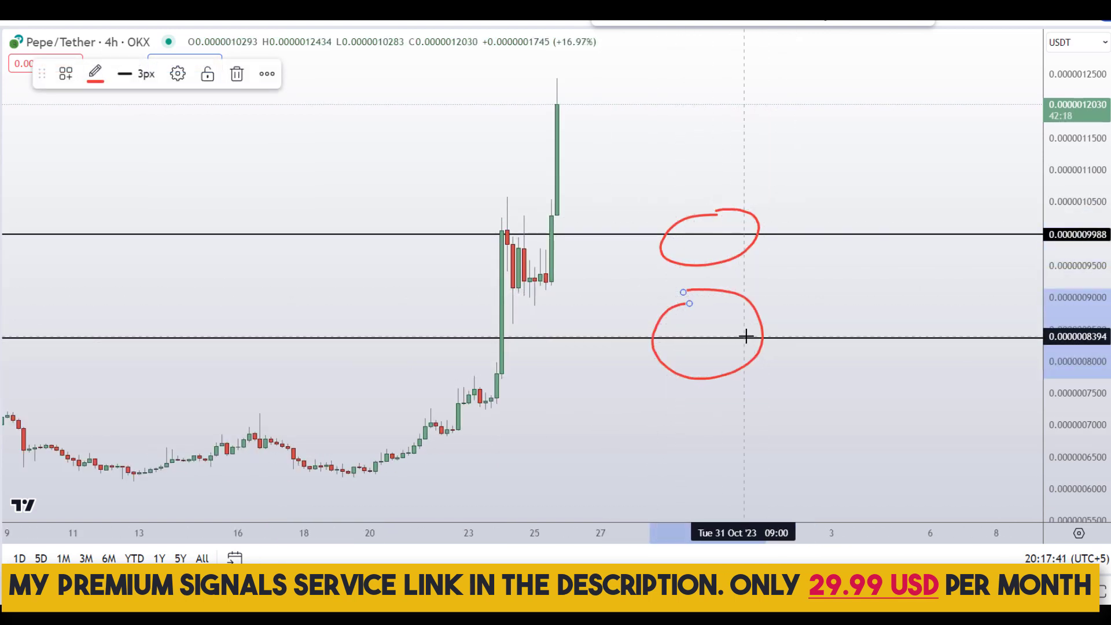
{"action": "key", "text": "ctrl+z"}
{"action": "key", "text": "ctrl+z"}
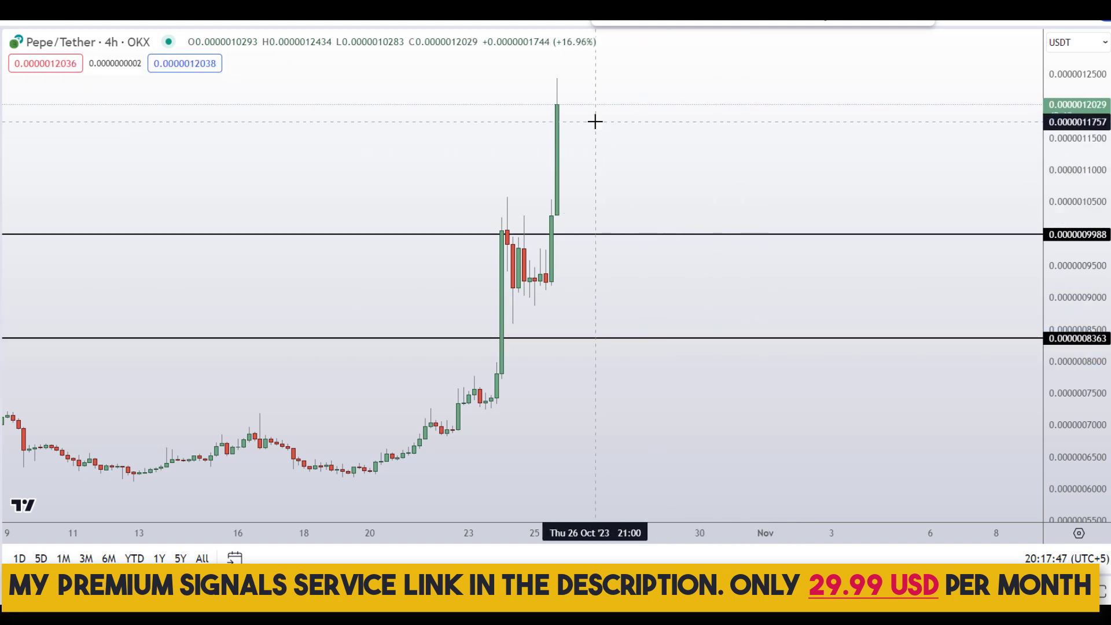
{"action": "mouse_move", "coordinate": [675, 218]}
{"action": "left_mouse_down"}
{"action": "mouse_move", "coordinate": [714, 223]}
{"action": "mouse_move", "coordinate": [673, 223]}
{"action": "left_mouse_up"}
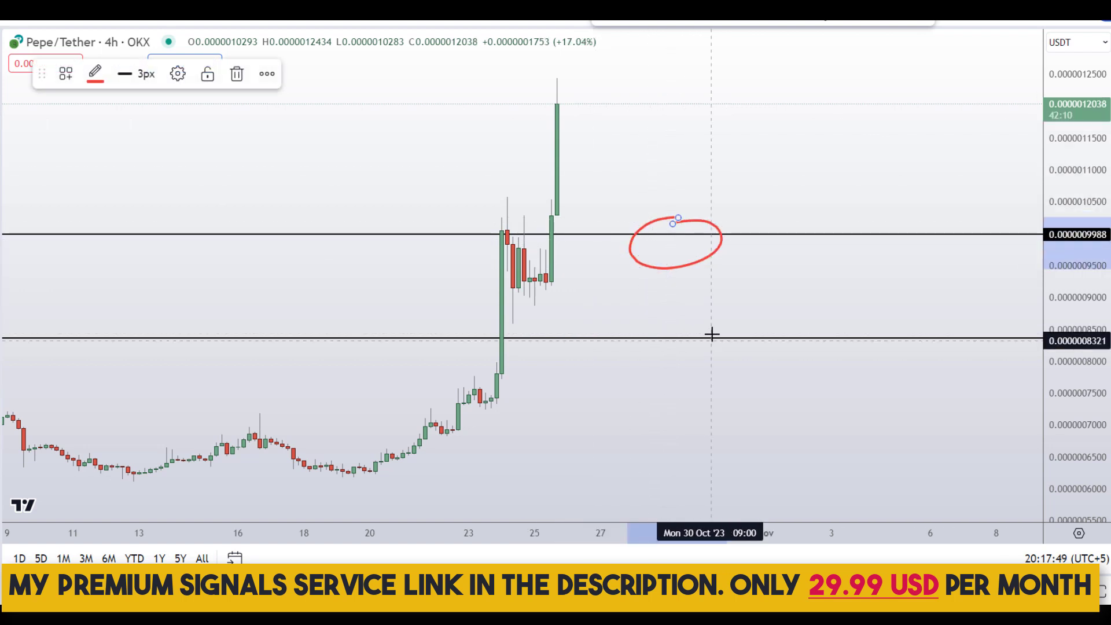
{"action": "mouse_move", "coordinate": [706, 325]}
{"action": "left_mouse_down"}
{"action": "mouse_move", "coordinate": [745, 338]}
{"action": "mouse_move", "coordinate": [690, 331]}
{"action": "left_mouse_up"}
{"action": "key", "text": "ctrl+z"}
{"action": "key", "text": "ctrl+z"}
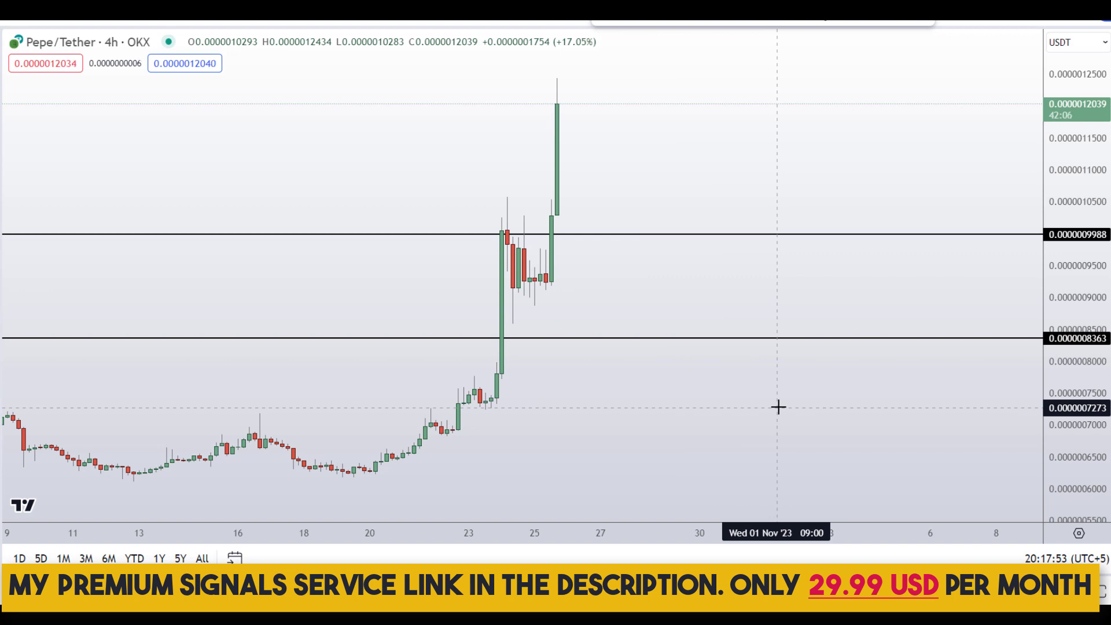
Add a price range measurement from the 0.0000009988 line up to the current price, beside the latest candles.
{"action": "scroll", "coordinate": [763, 348], "scroll_direction": "down", "scroll_amount": 3}
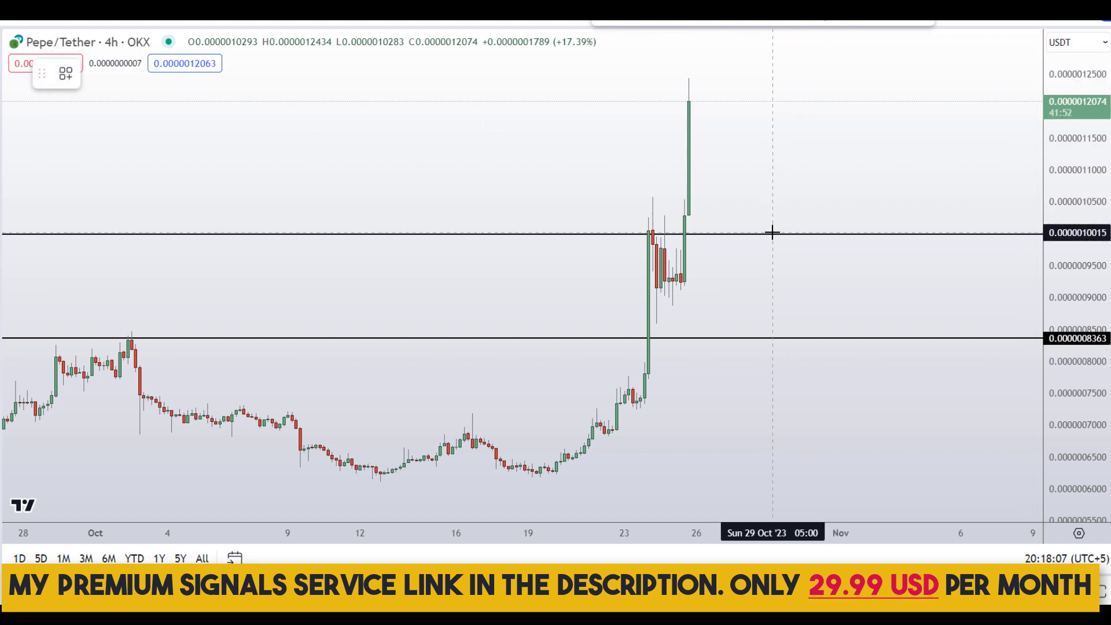
{"action": "left_click", "coordinate": [773, 232], "text": "shift"}
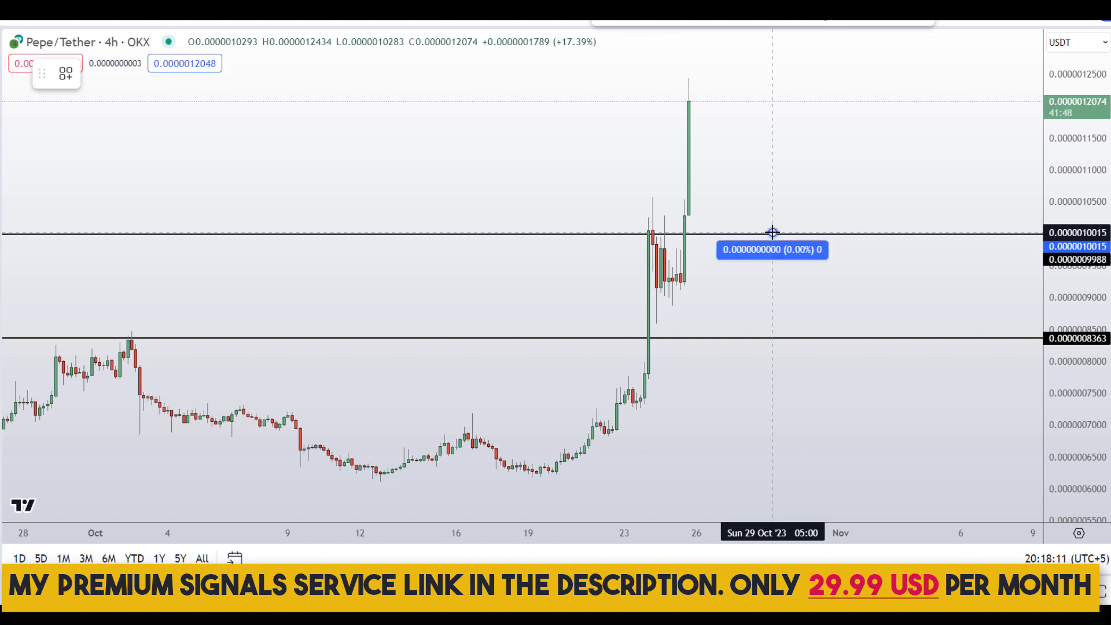
{"action": "left_click", "coordinate": [808, 99]}
{"action": "left_click_drag", "start_coordinate": [737, 171], "coordinate": [599, 181]}
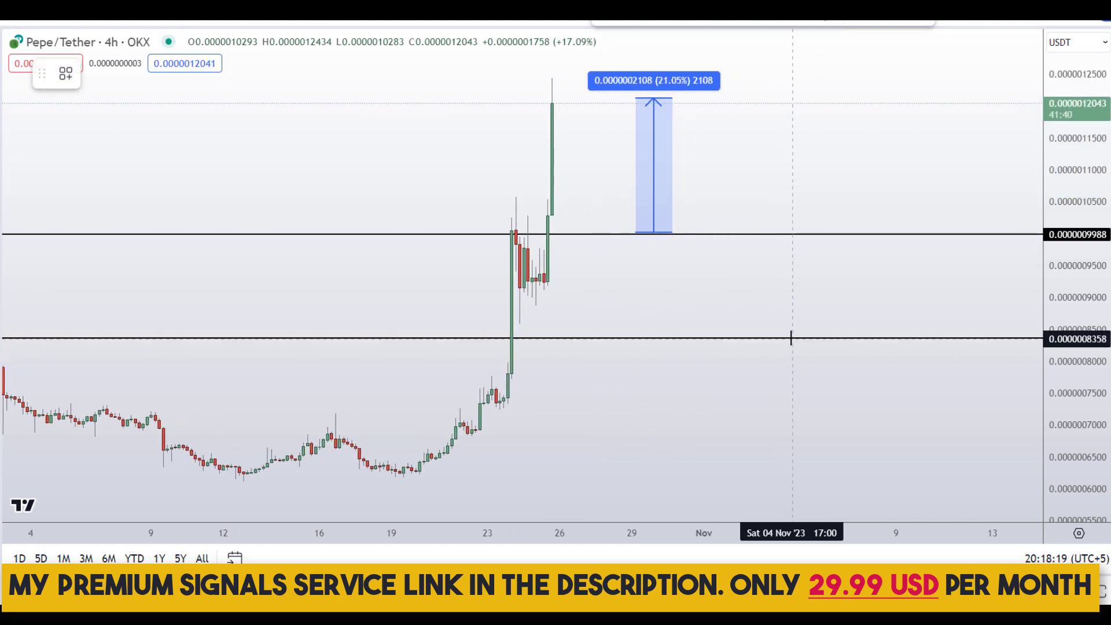
Add two price range measurements from the 0.0000008363 line, one up to the 0.0000009988 line and one up to the current price.
{"action": "left_click", "coordinate": [792, 338]}
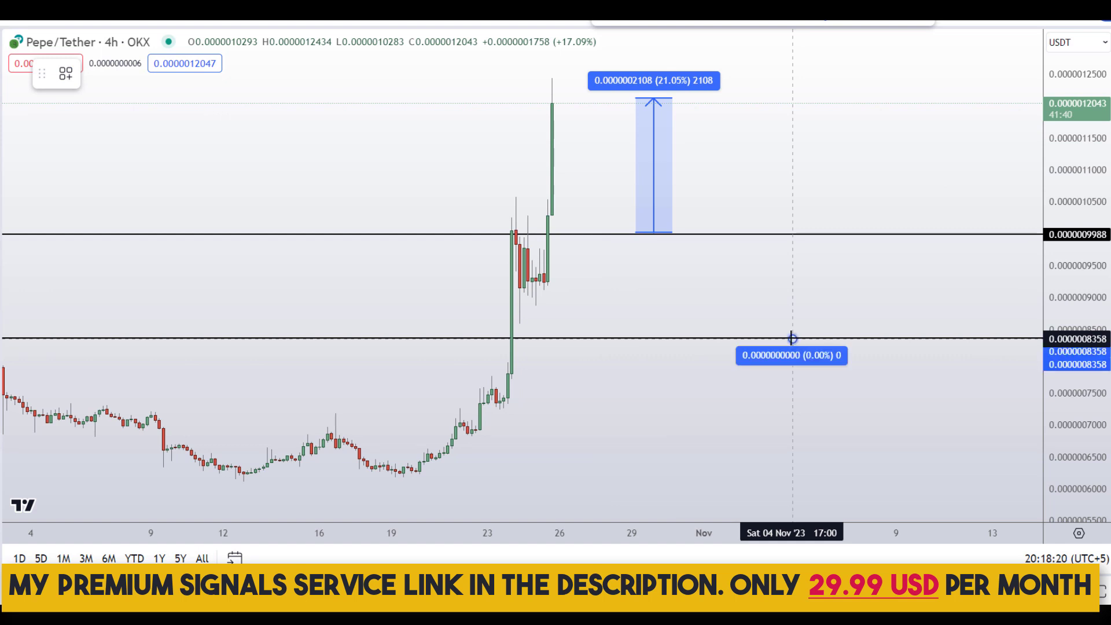
{"action": "left_click", "coordinate": [840, 234]}
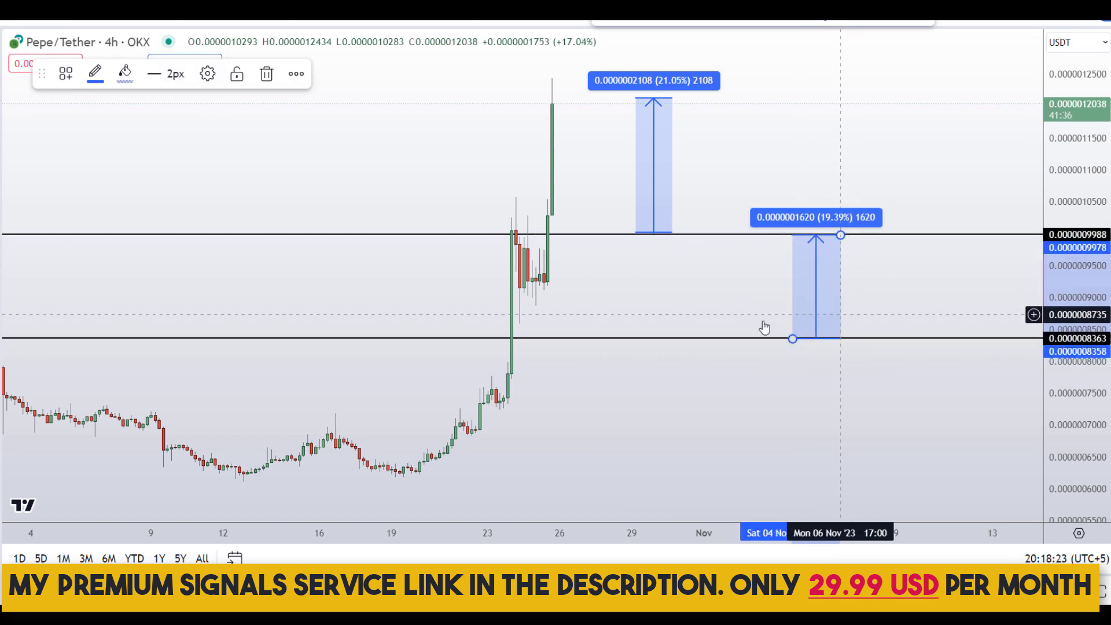
{"action": "left_click", "coordinate": [837, 145]}
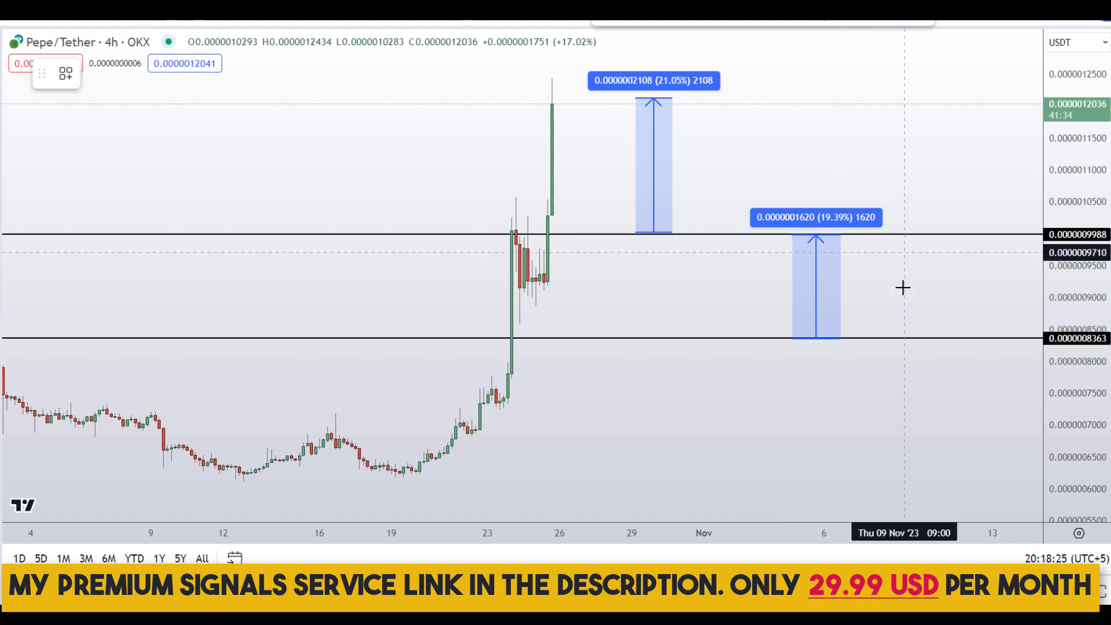
{"action": "left_click", "coordinate": [892, 338]}
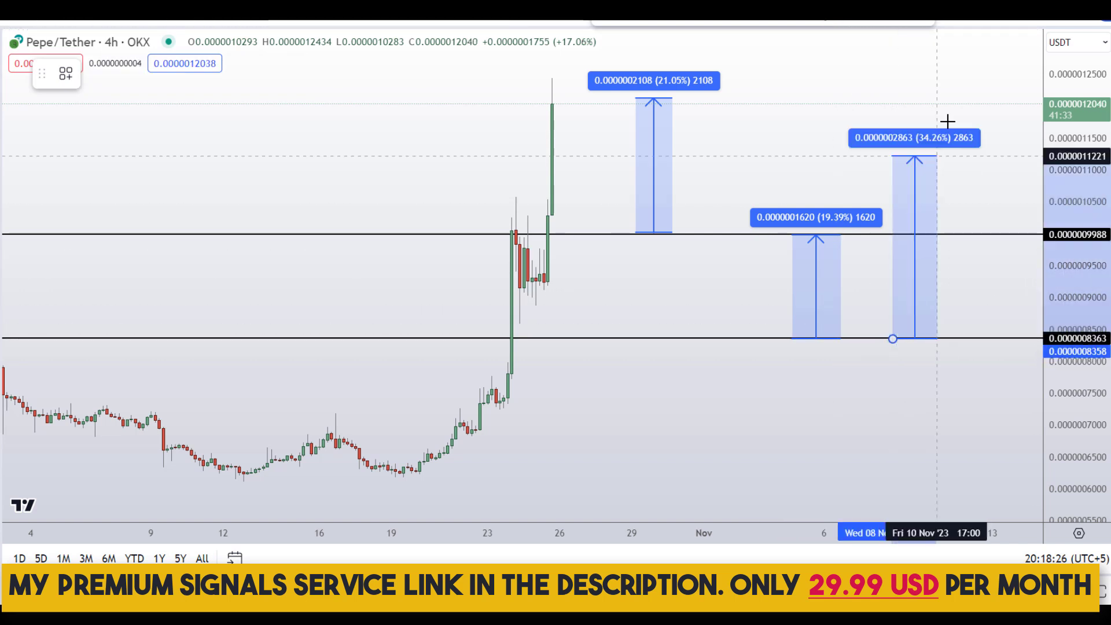
{"action": "left_click", "coordinate": [961, 94]}
{"action": "left_click_drag", "start_coordinate": [786, 206], "coordinate": [592, 204]}
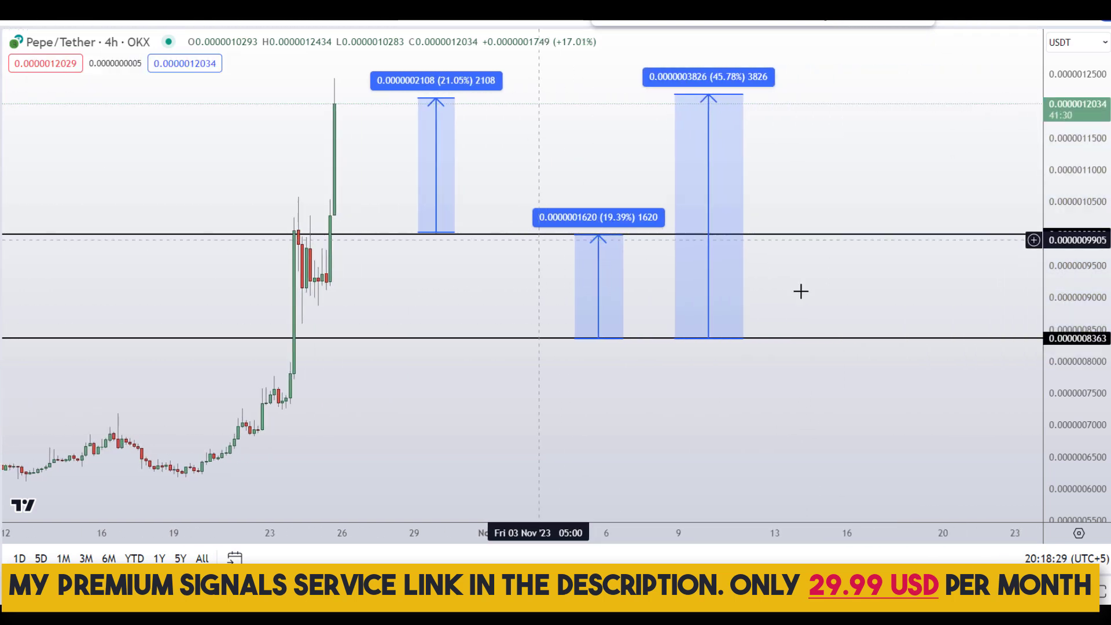
{"action": "left_click_drag", "start_coordinate": [1082, 249], "coordinate": [1089, 489]}
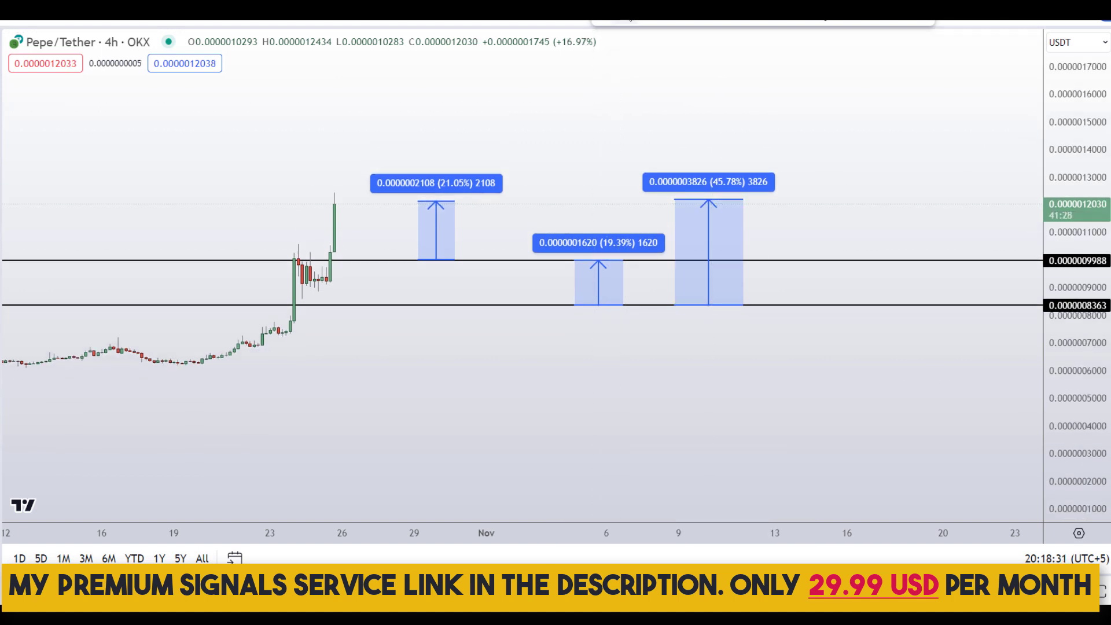
Sketch a dip and bounce at the 0.0000009988 line beside the latest candles, mark the empty area above the 19.39% measurement, and undo the strokes.
{"action": "left_click_drag", "start_coordinate": [361, 249], "coordinate": [427, 227]}
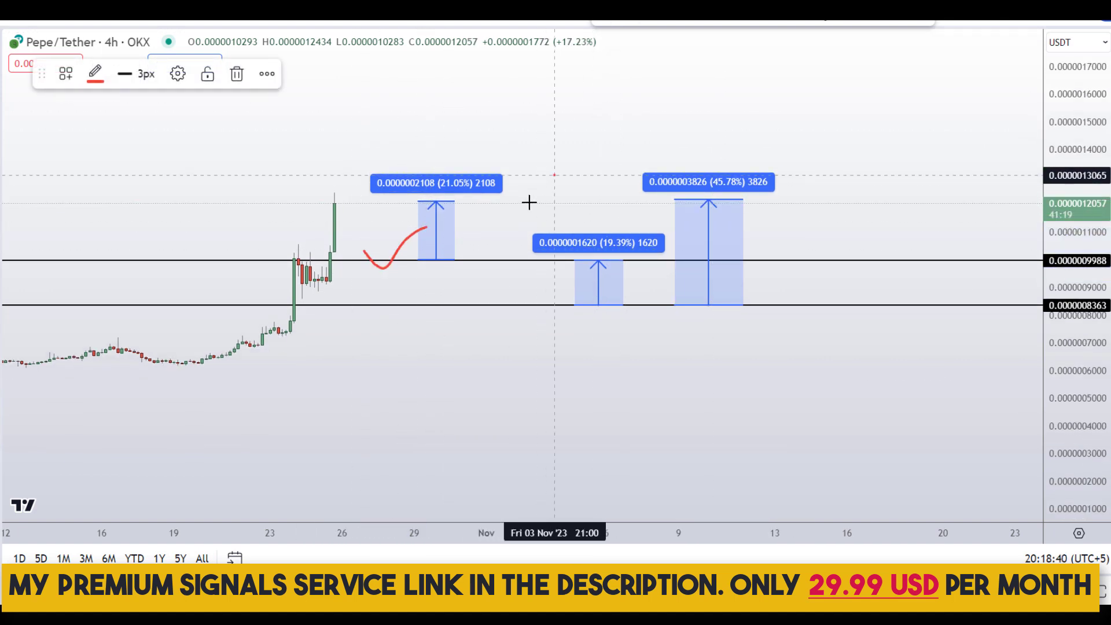
{"action": "left_click_drag", "start_coordinate": [528, 200], "coordinate": [553, 176]}
{"action": "left_click_drag", "start_coordinate": [534, 187], "coordinate": [579, 216]}
{"action": "key", "text": "ctrl+z"}
{"action": "key", "text": "ctrl+z"}
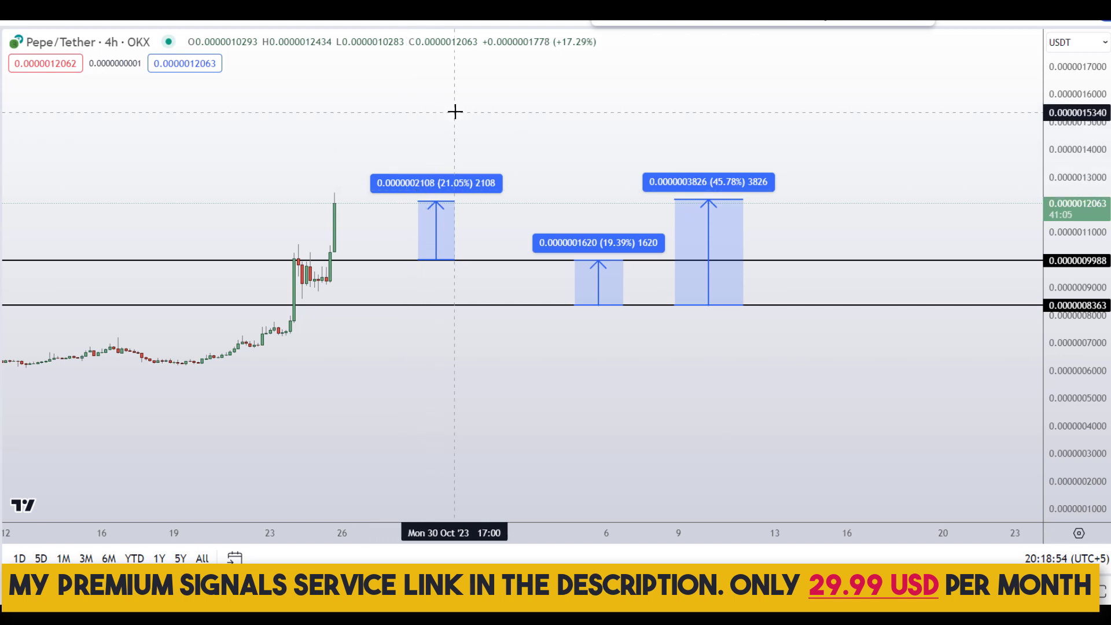
Circle all three price range measurements together in red, and circle the 45.78%, 21.05% and 19.39% labels individually.
{"action": "mouse_move", "coordinate": [459, 94]}
{"action": "left_mouse_down"}
{"action": "mouse_move", "coordinate": [424, 96]}
{"action": "mouse_move", "coordinate": [418, 297]}
{"action": "mouse_move", "coordinate": [774, 169]}
{"action": "mouse_move", "coordinate": [523, 99]}
{"action": "mouse_move", "coordinate": [426, 96]}
{"action": "left_mouse_up"}
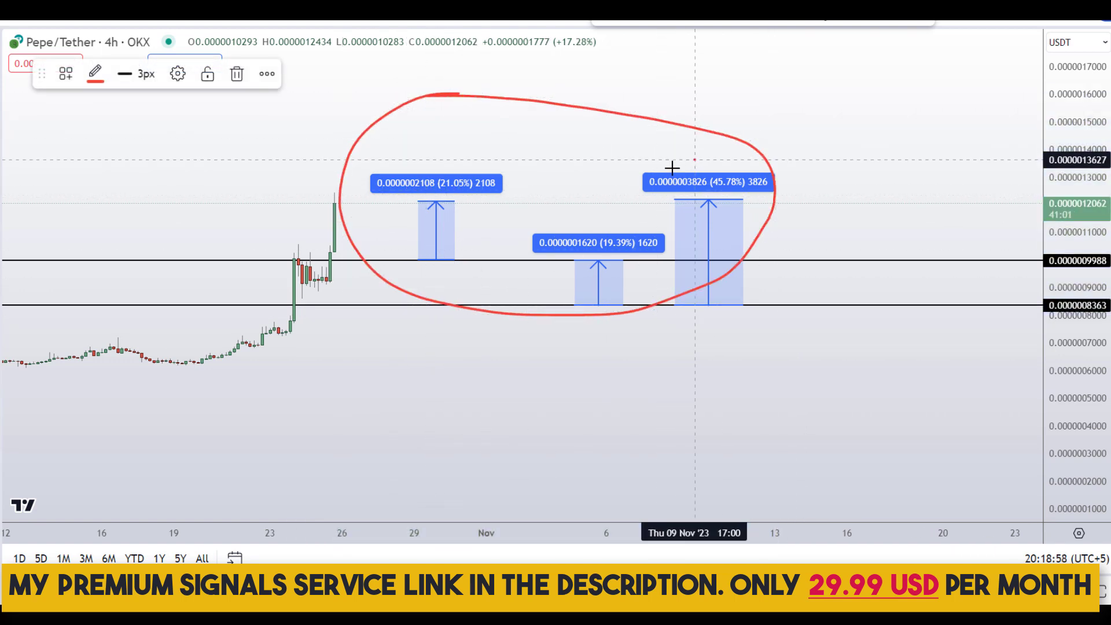
{"action": "mouse_move", "coordinate": [689, 156]}
{"action": "left_mouse_down"}
{"action": "mouse_move", "coordinate": [753, 188]}
{"action": "mouse_move", "coordinate": [682, 151]}
{"action": "left_mouse_up"}
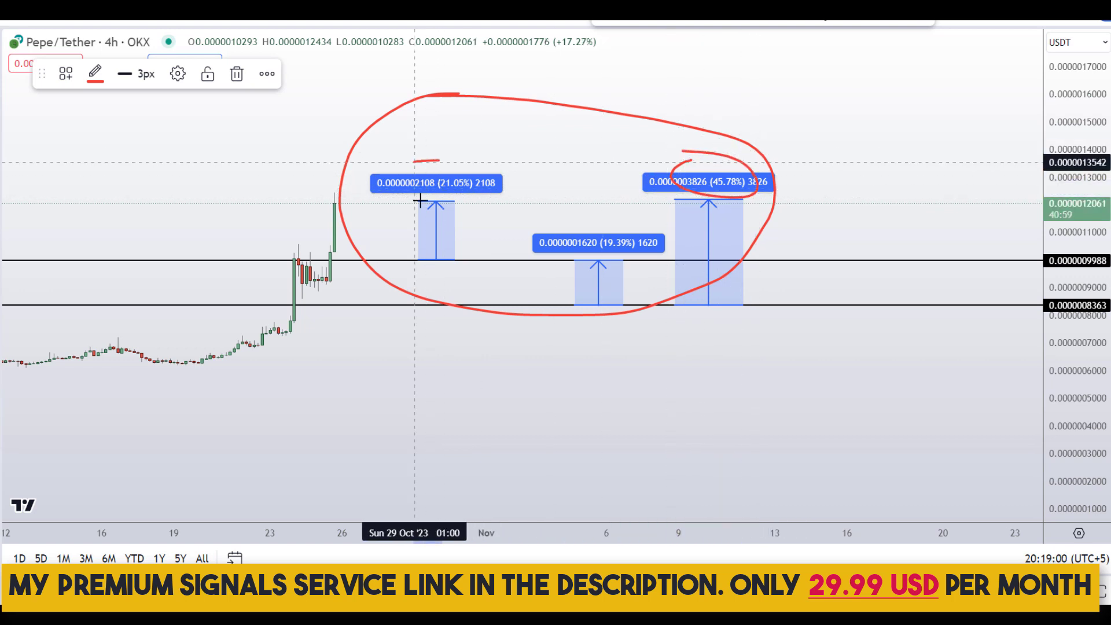
{"action": "mouse_move", "coordinate": [419, 153]}
{"action": "left_mouse_down"}
{"action": "mouse_move", "coordinate": [475, 155]}
{"action": "mouse_move", "coordinate": [439, 160]}
{"action": "left_mouse_up"}
{"action": "mouse_move", "coordinate": [605, 225]}
{"action": "left_mouse_down"}
{"action": "mouse_move", "coordinate": [575, 228]}
{"action": "mouse_move", "coordinate": [620, 228]}
{"action": "left_mouse_up"}
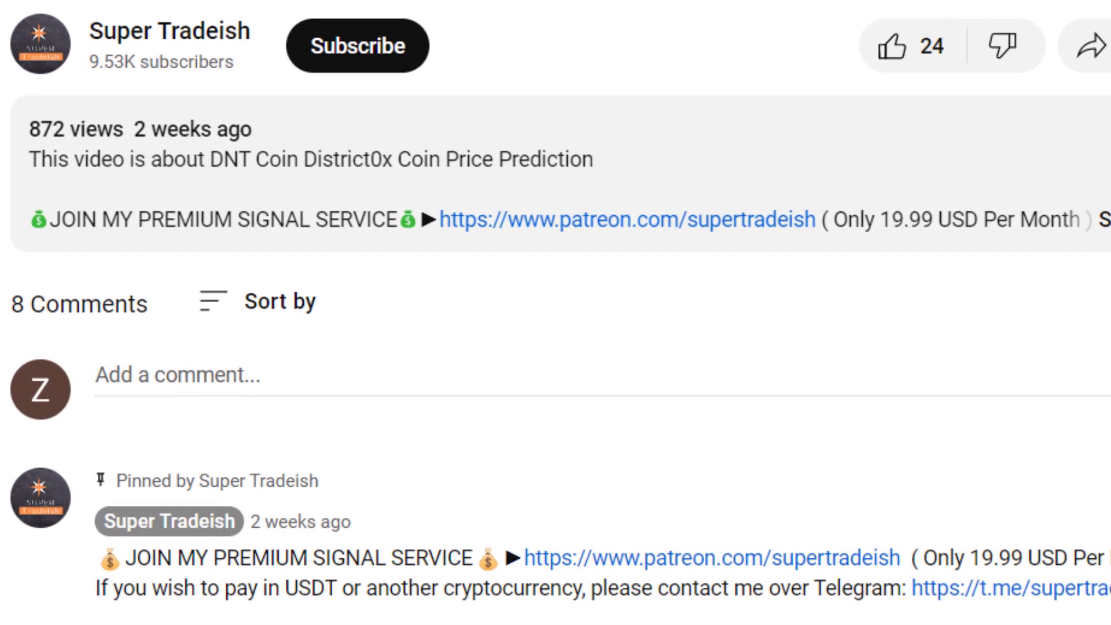
On the YouTube video page, like the video and subscribe to the Super Tradeish channel with all notifications turned on.
{"action": "left_click", "coordinate": [892, 47]}
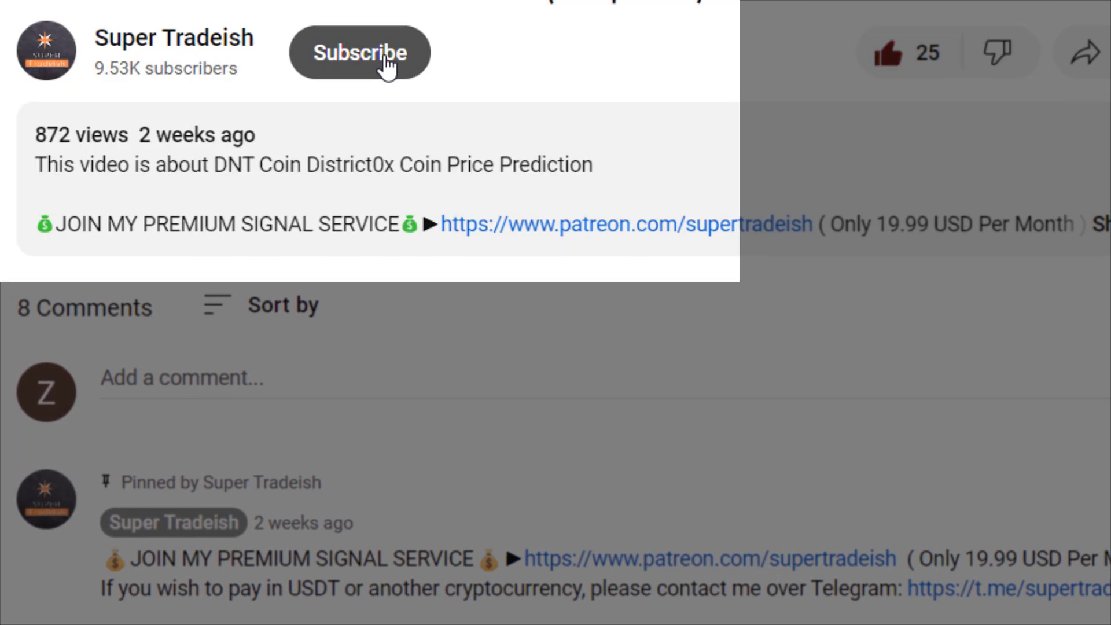
{"action": "left_click", "coordinate": [383, 63]}
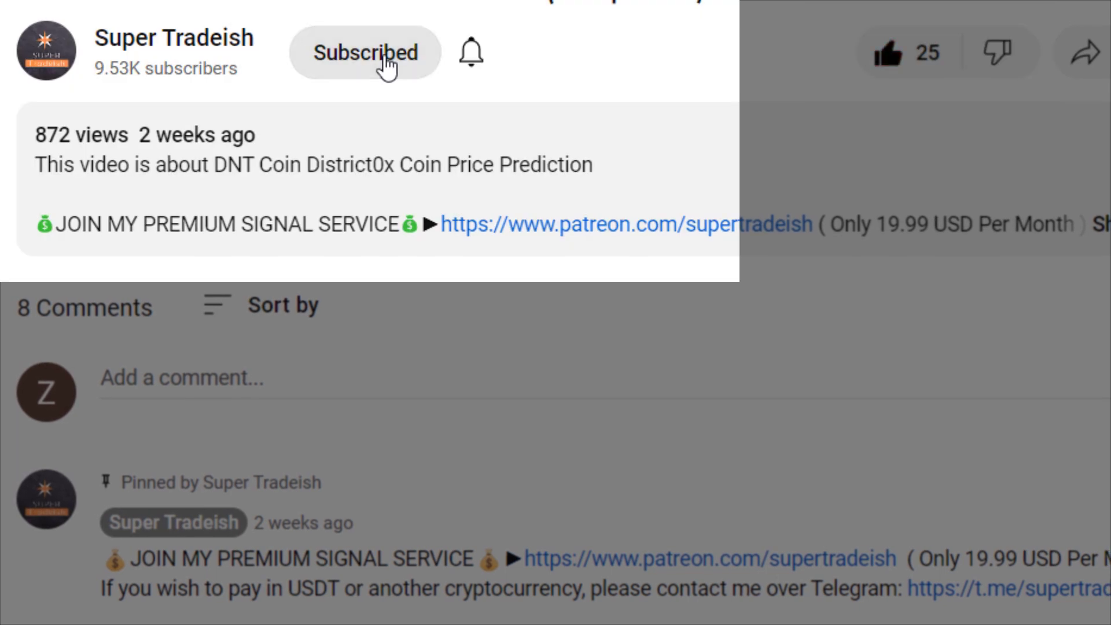
{"action": "left_click", "coordinate": [470, 55]}
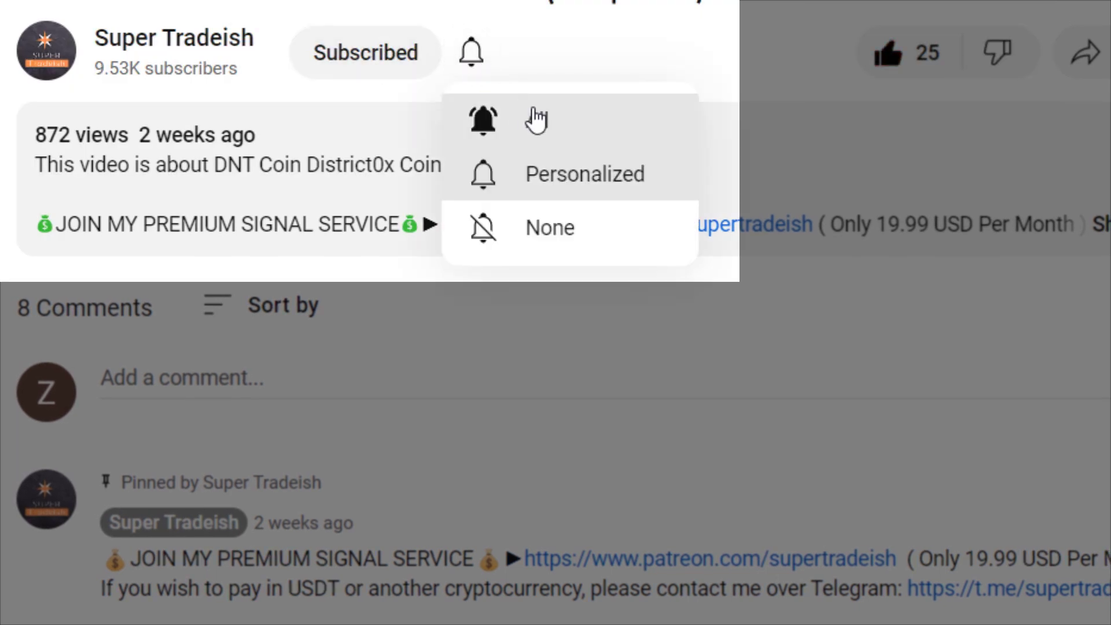
{"action": "left_click", "coordinate": [572, 123]}
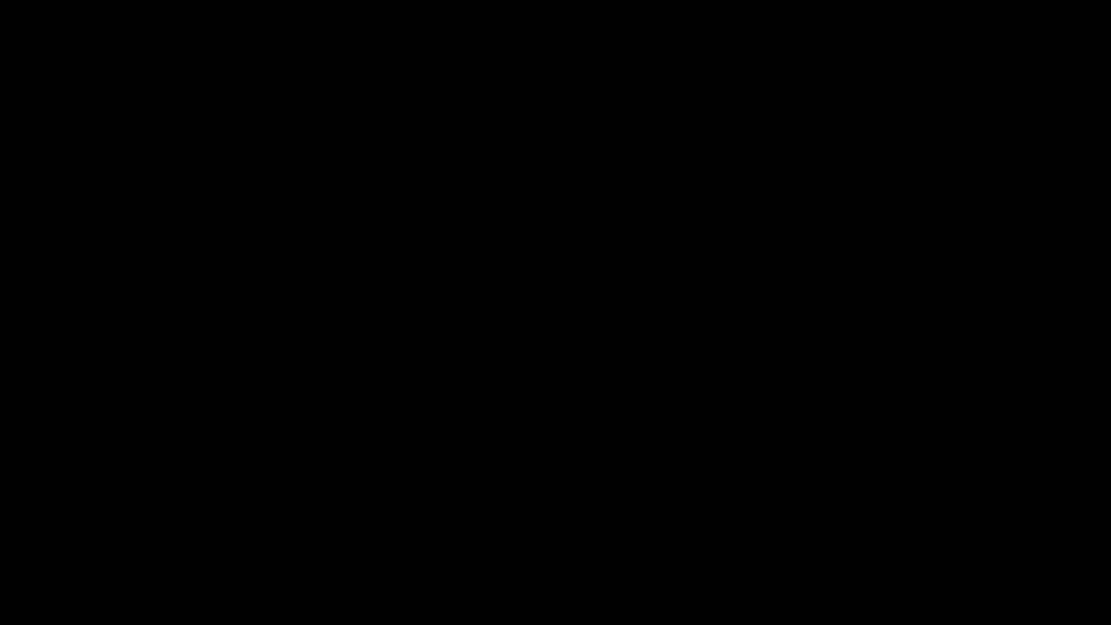